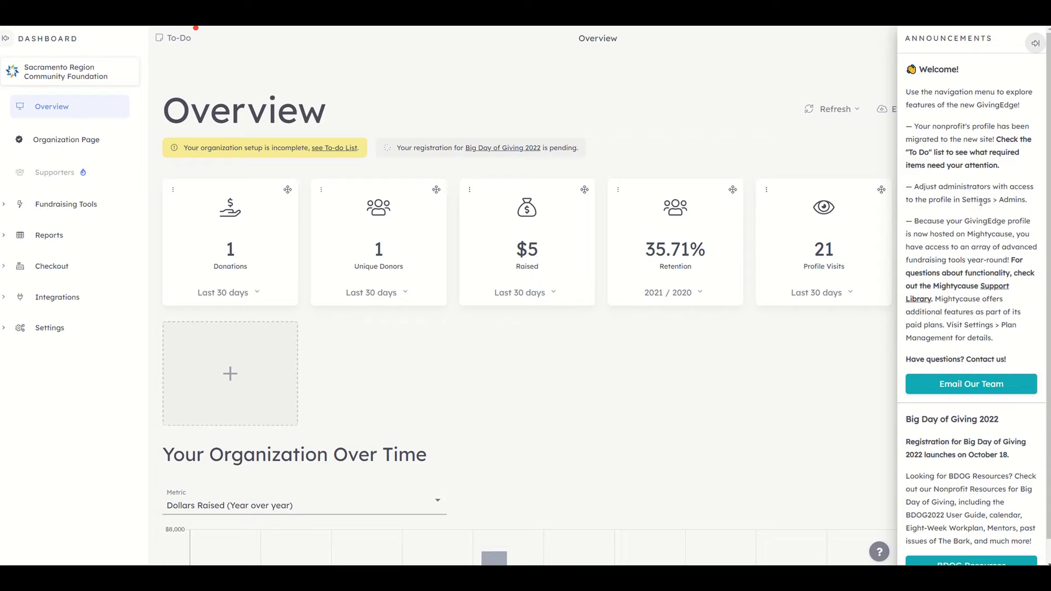
Look over the Overview dashboard and its announcements, and collapse the announcements panel
scroll(977, 230, down, 4)
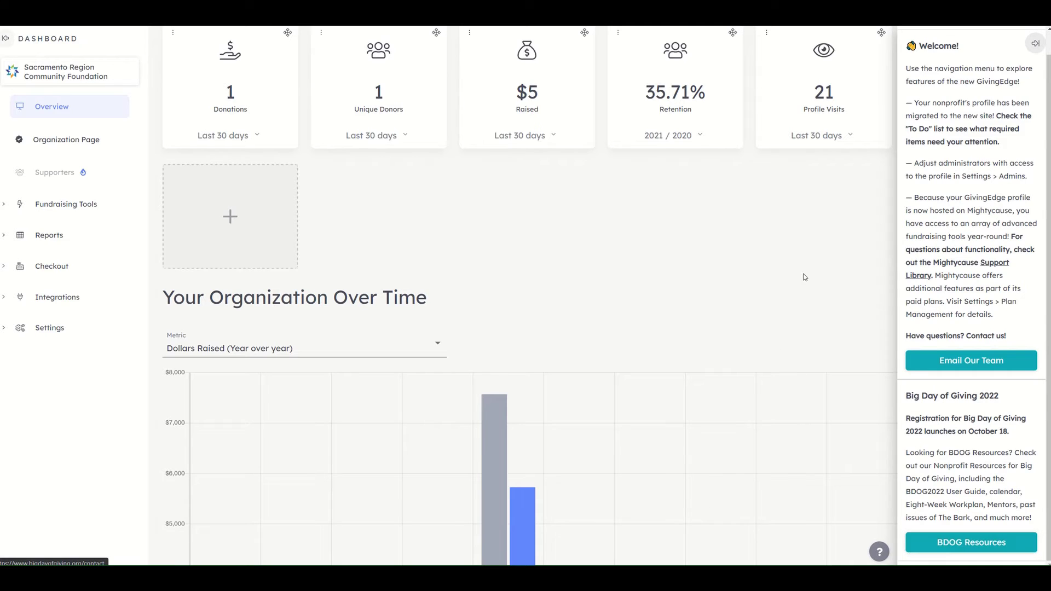
scroll(799, 340, up, 4)
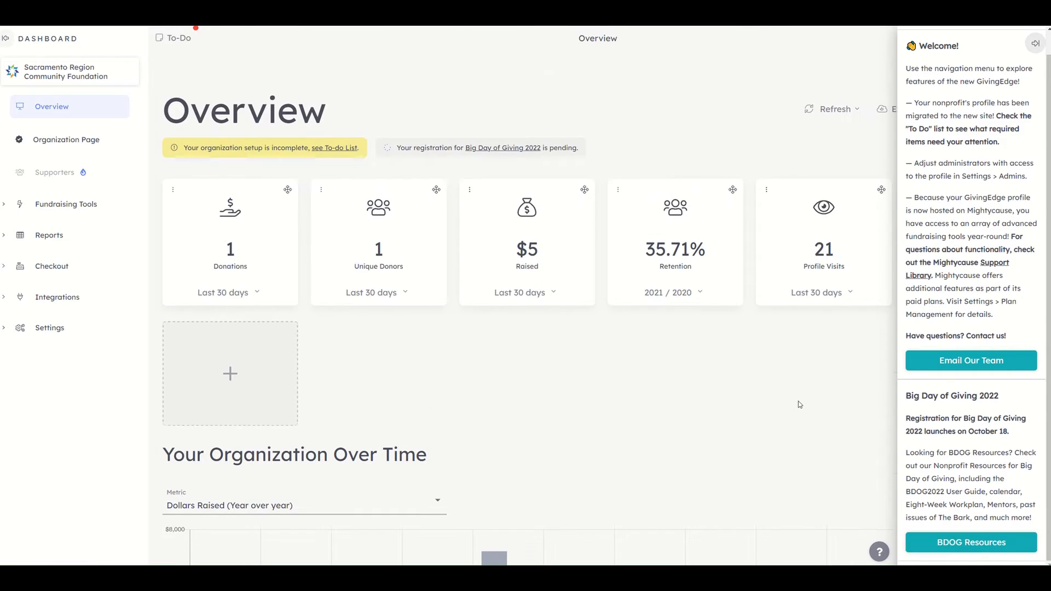
click(1035, 44)
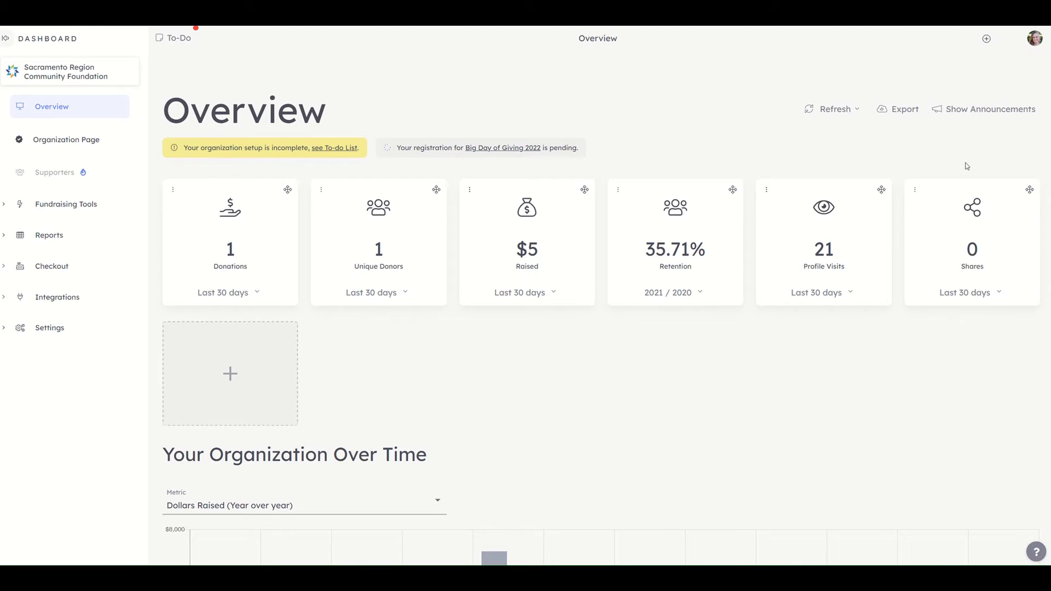
click(972, 114)
click(1035, 48)
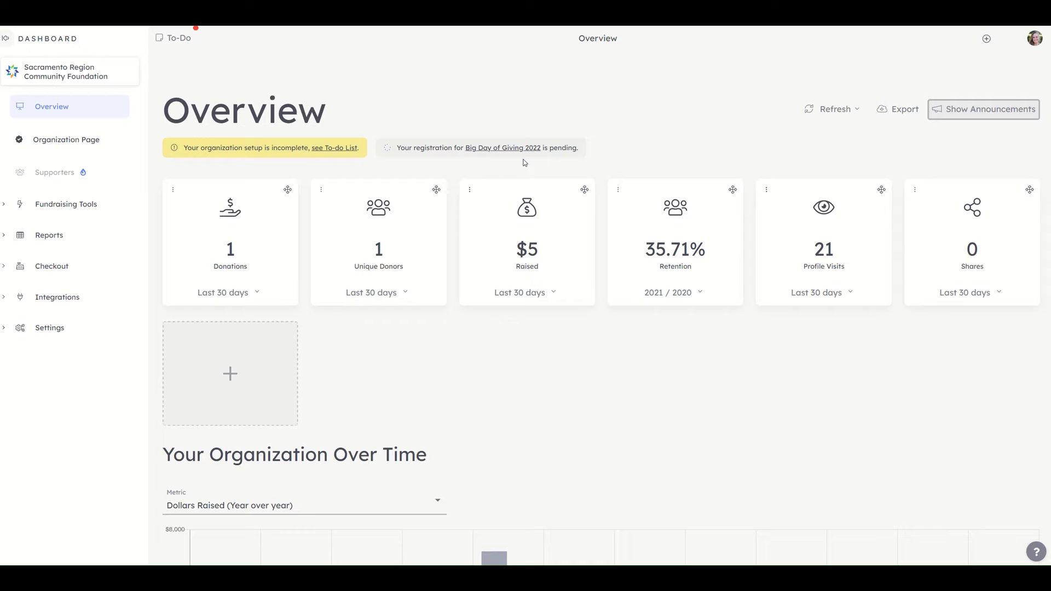
Open the detailed to-do list and go to its required Leader Demographic Data item
click(171, 39)
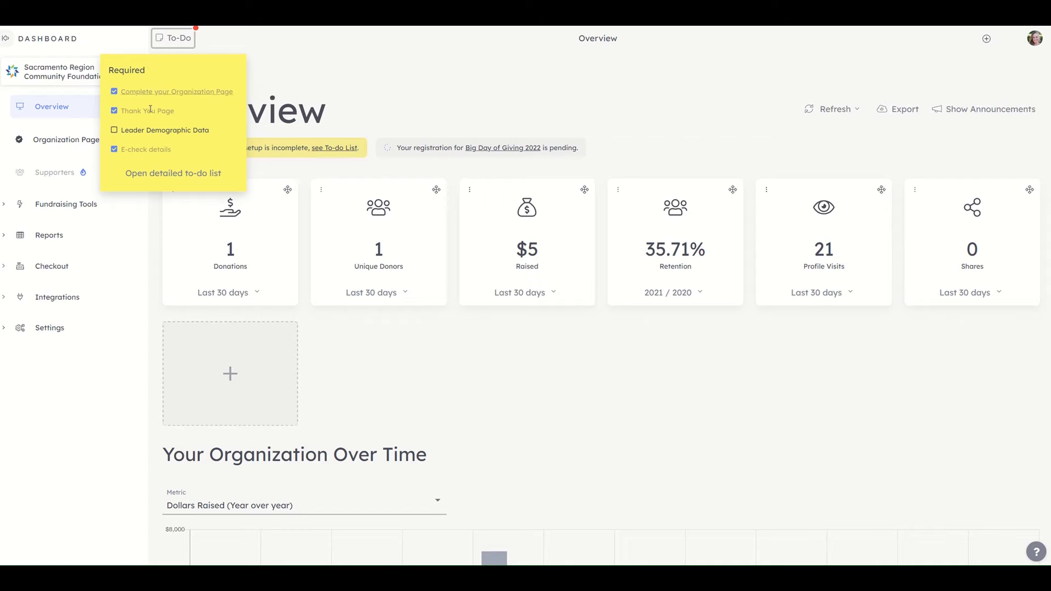
click(156, 173)
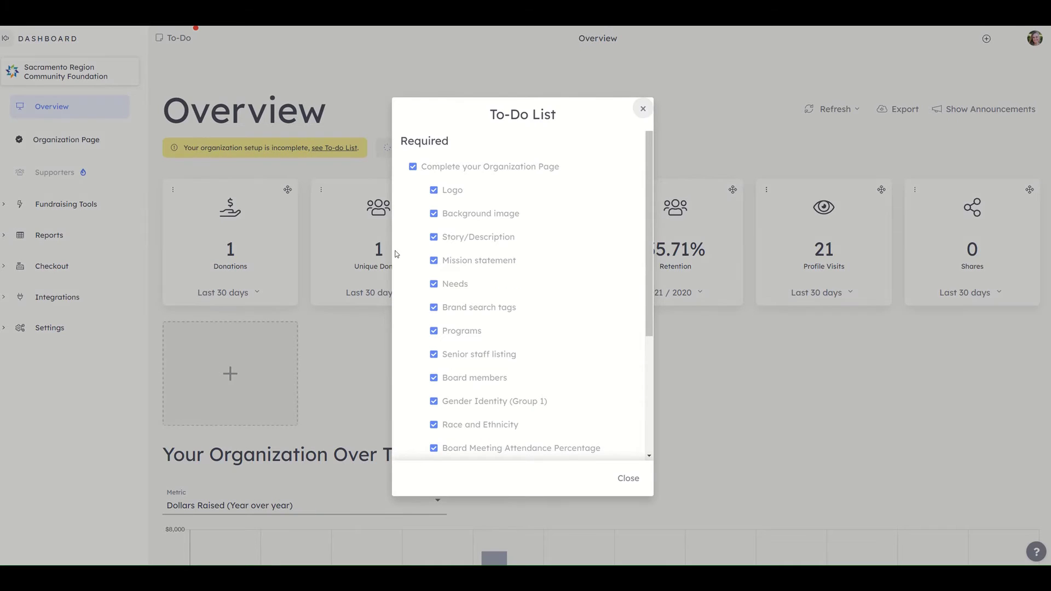
scroll(503, 326, down, 4)
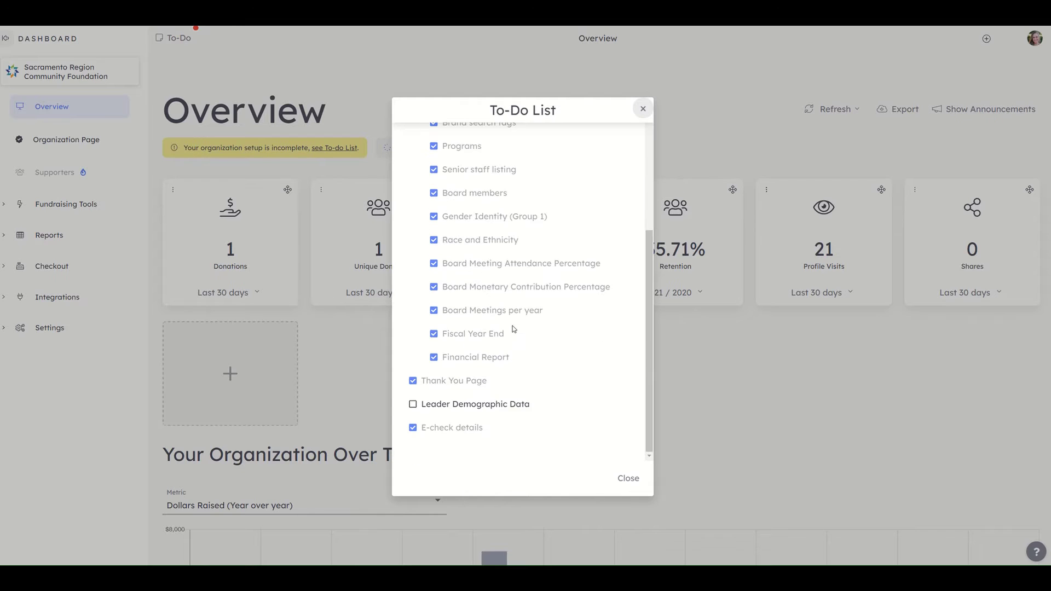
click(517, 408)
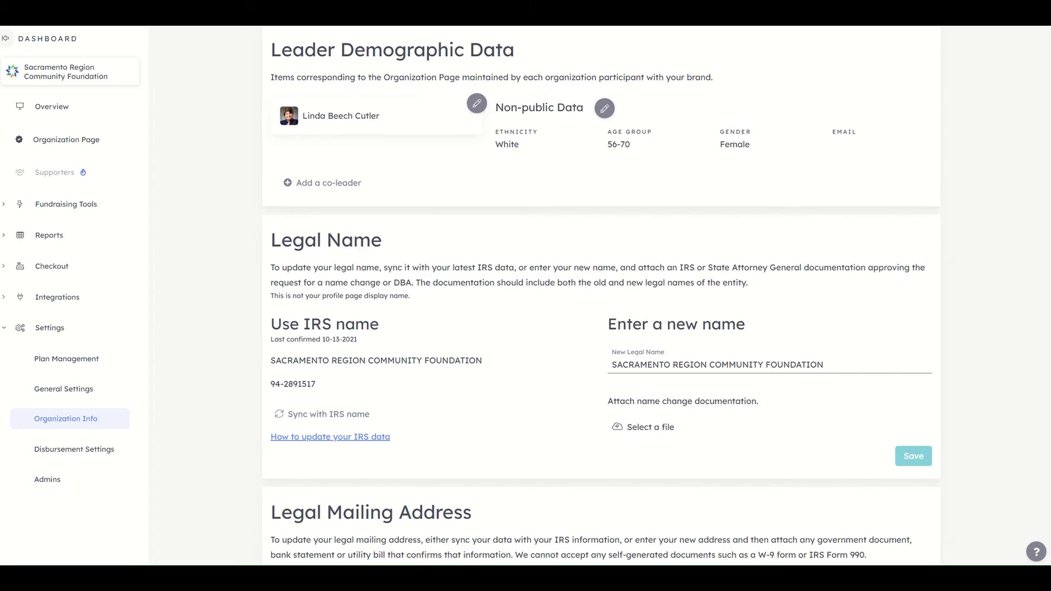
Open the Organization Page, dismiss its introductory tip, and switch Edit mode off and back on
click(41, 118)
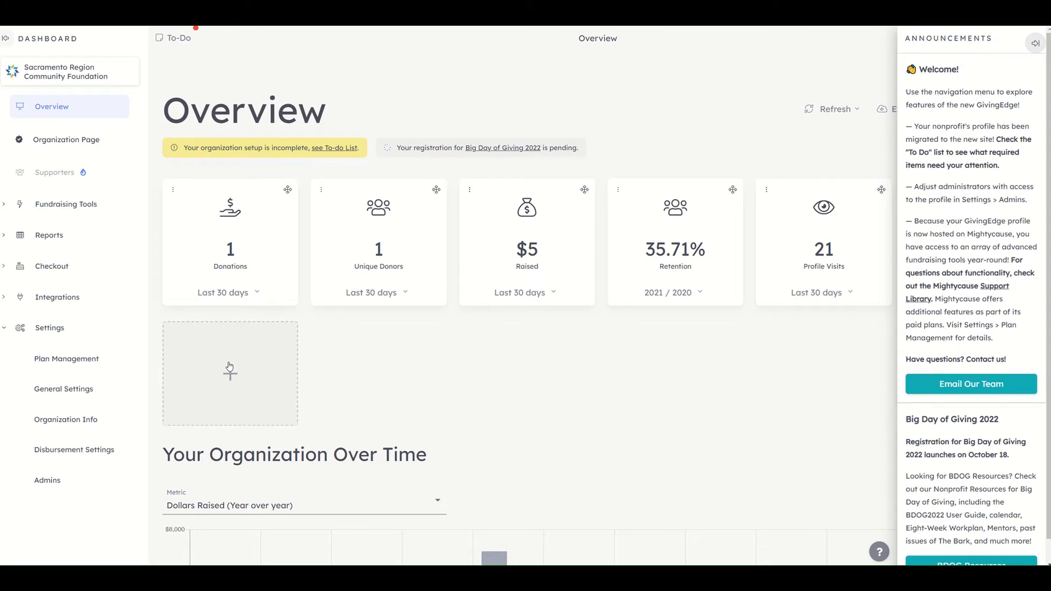
click(85, 141)
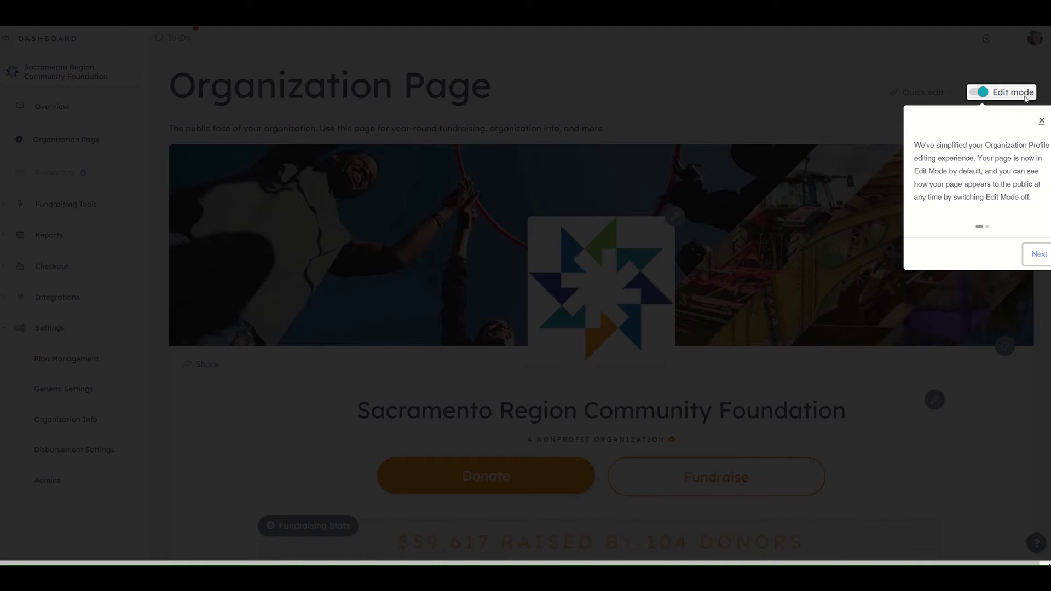
click(1042, 121)
click(981, 92)
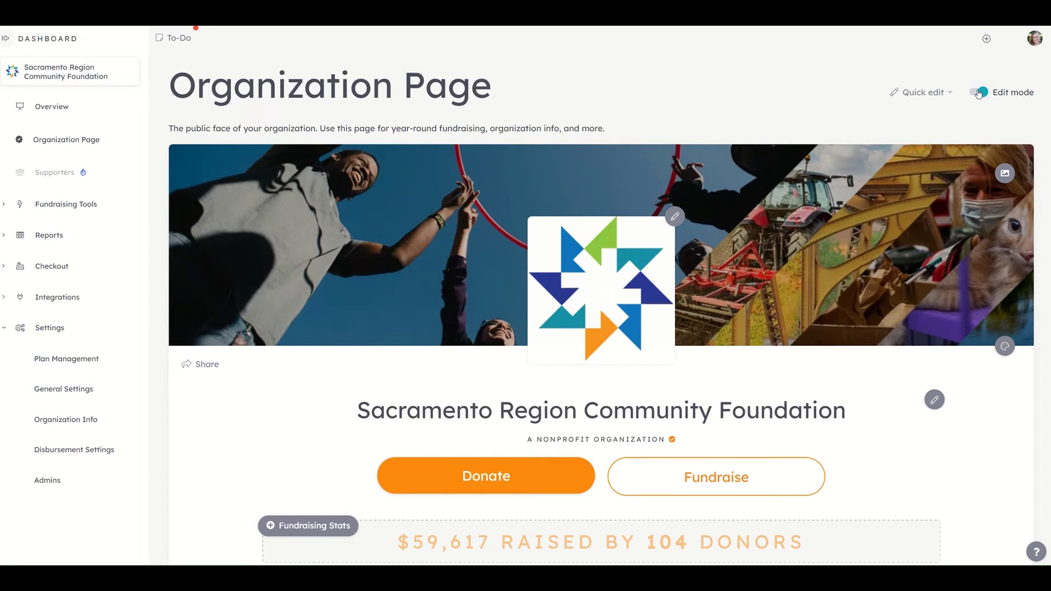
click(979, 92)
Open the Organization Page's mission statement for editing and save it
scroll(934, 405, down, 6)
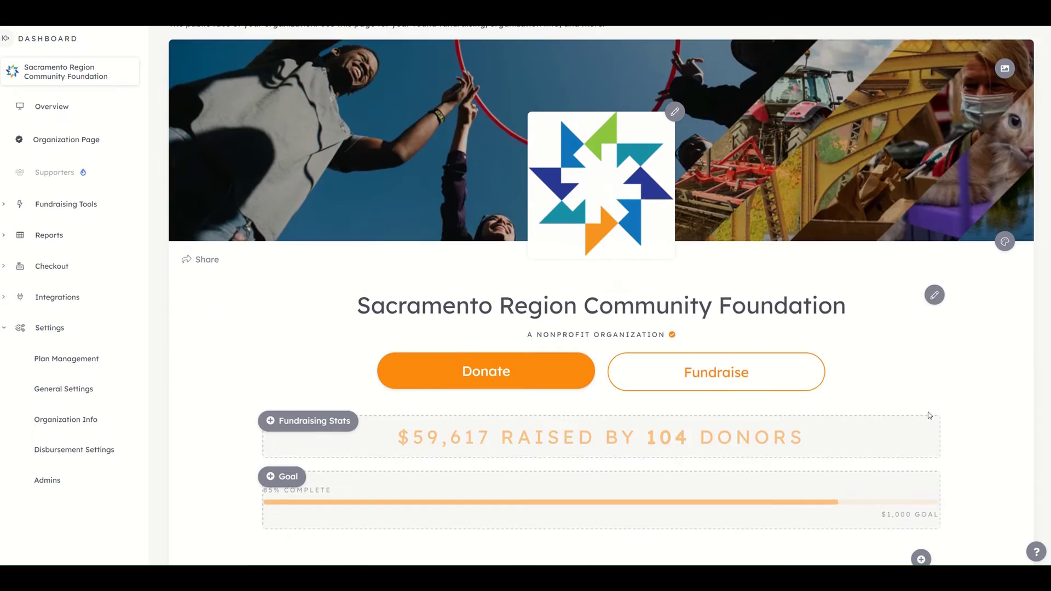
scroll(929, 417, down, 1)
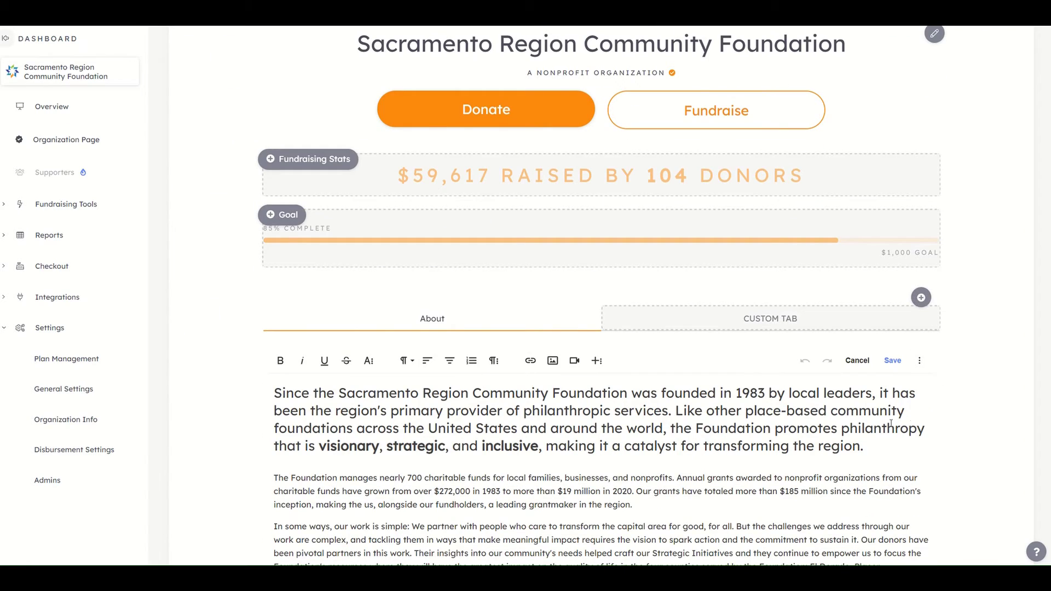
scroll(836, 429, down, 4)
scroll(925, 494, down, 2)
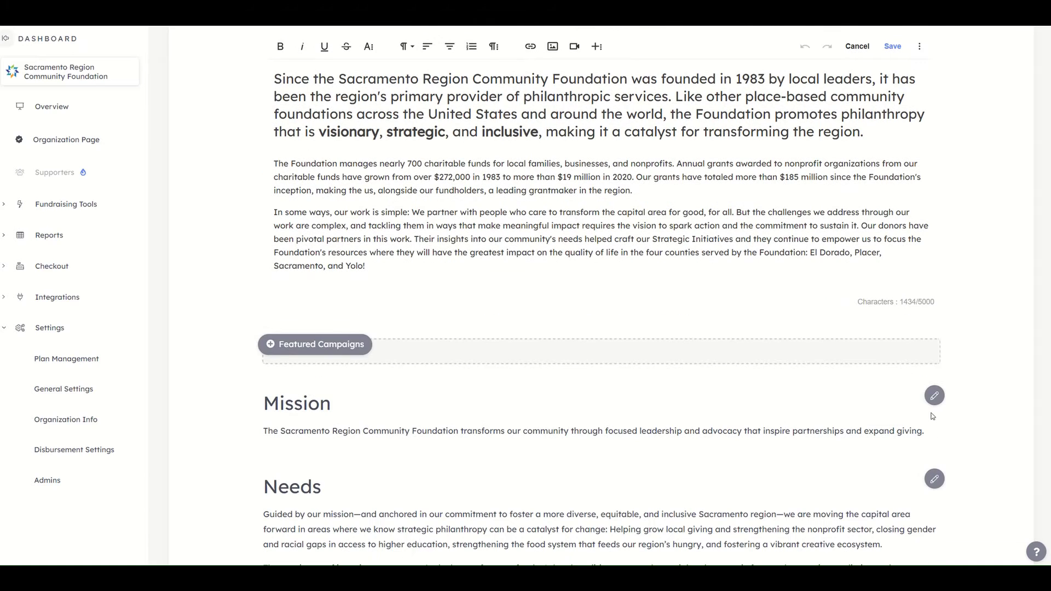
click(934, 395)
click(965, 432)
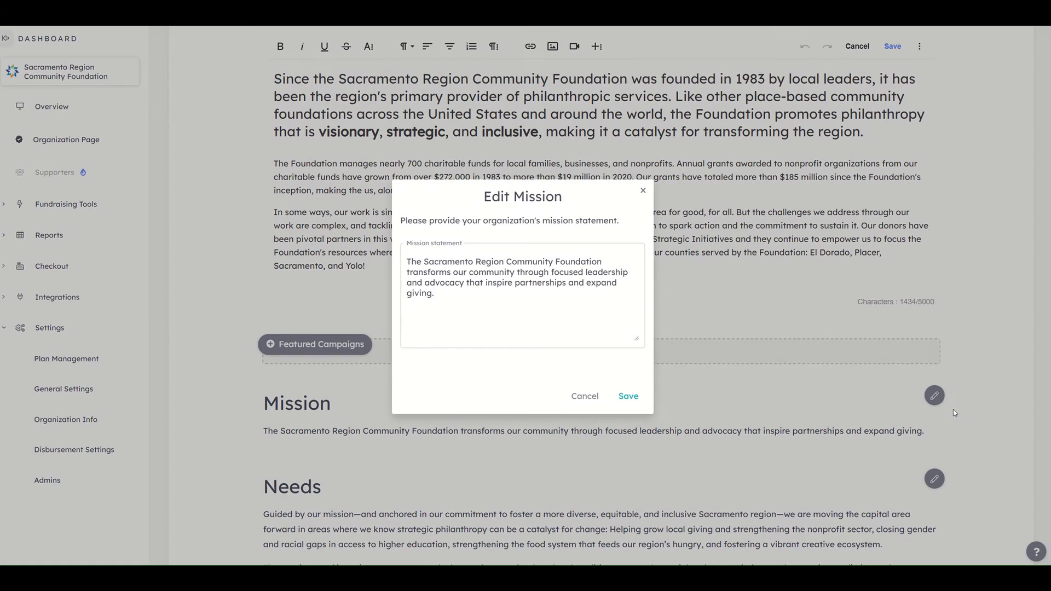
click(629, 398)
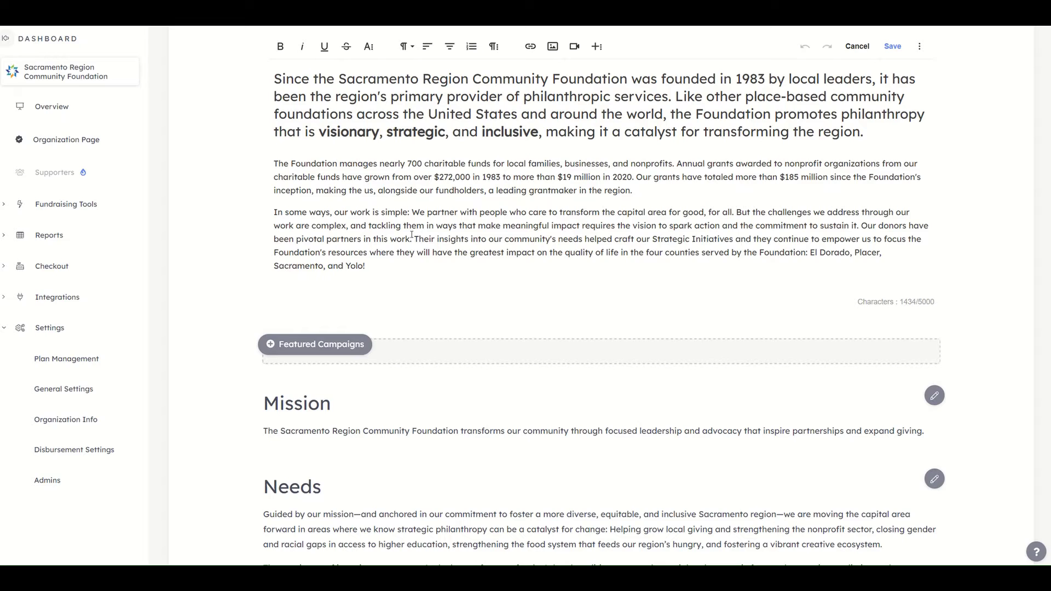
scroll(455, 247, up, 4)
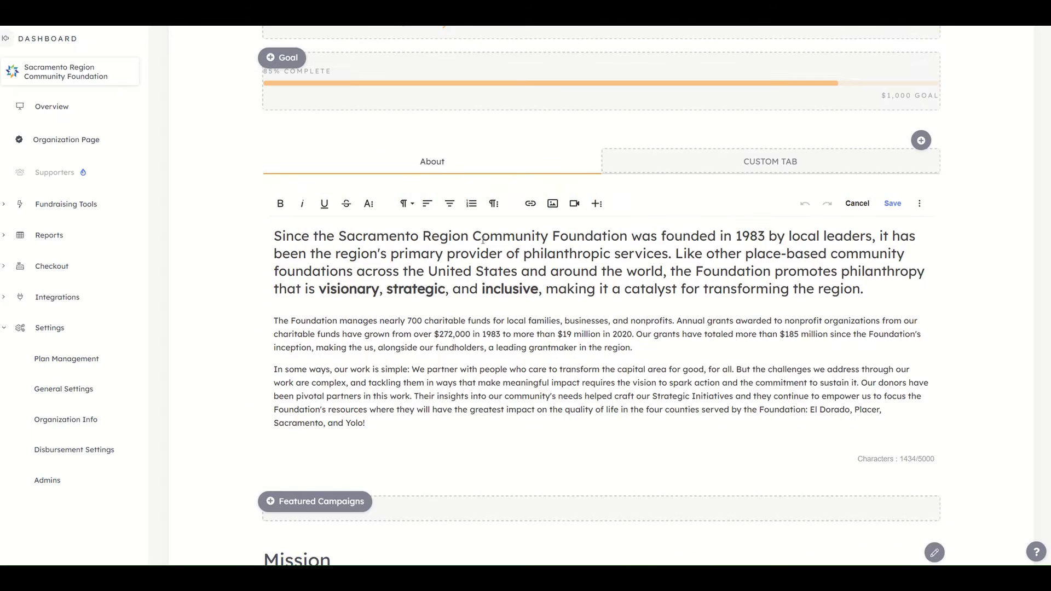
scroll(483, 241, up, 5)
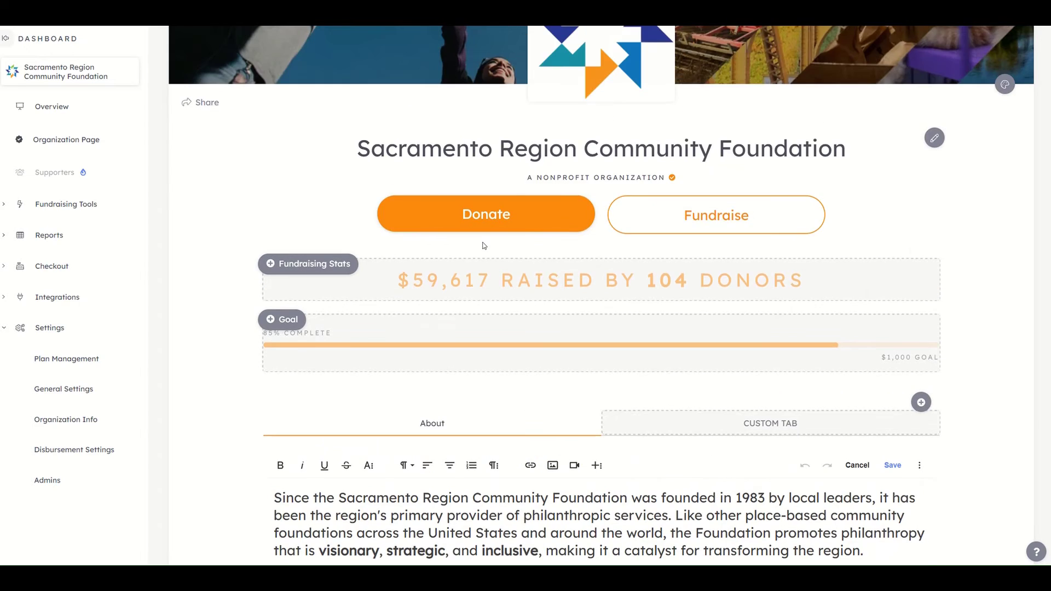
scroll(482, 245, up, 4)
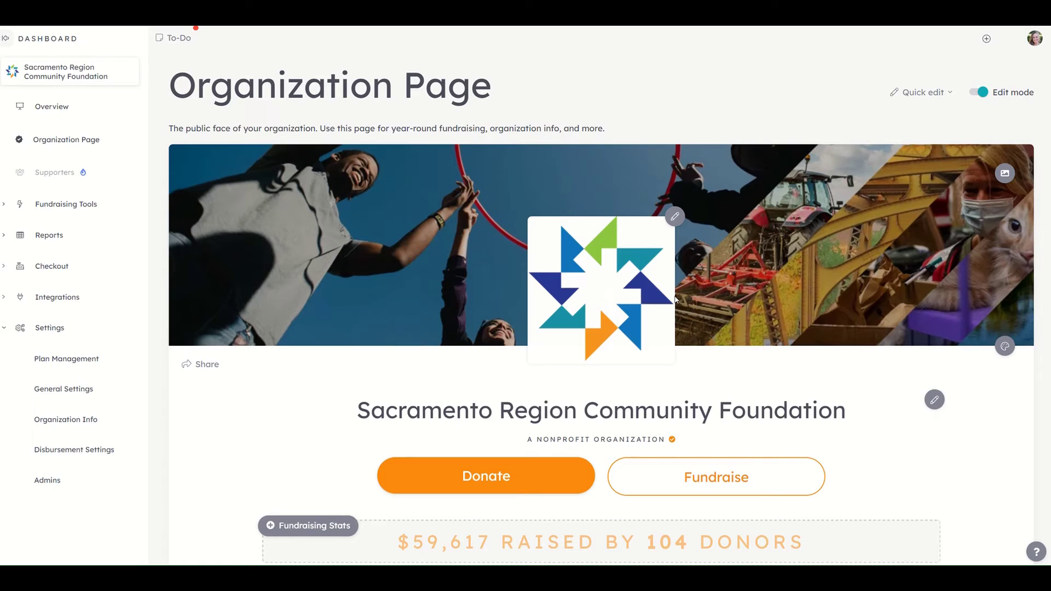
Look through the Fundraising Tools, Reports, Checkout and Settings sections to see which features each one offers
click(16, 205)
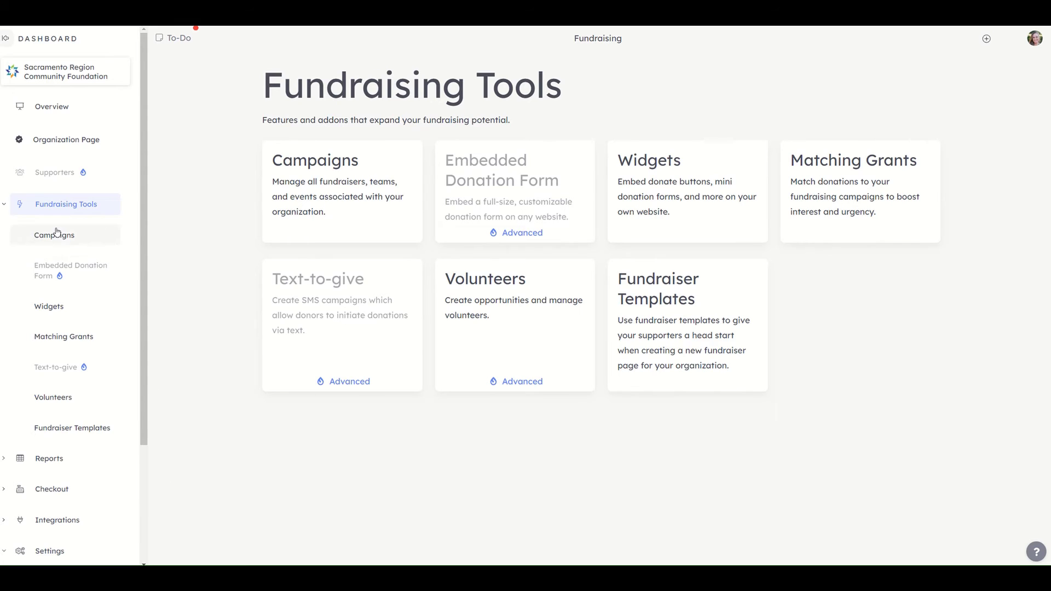
click(76, 463)
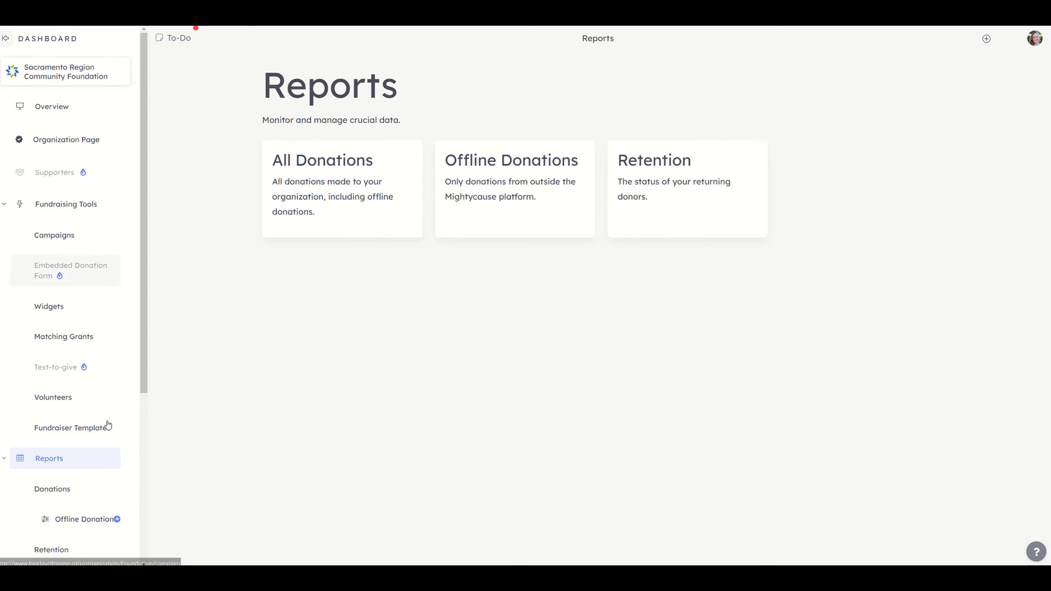
scroll(63, 355, down, 2)
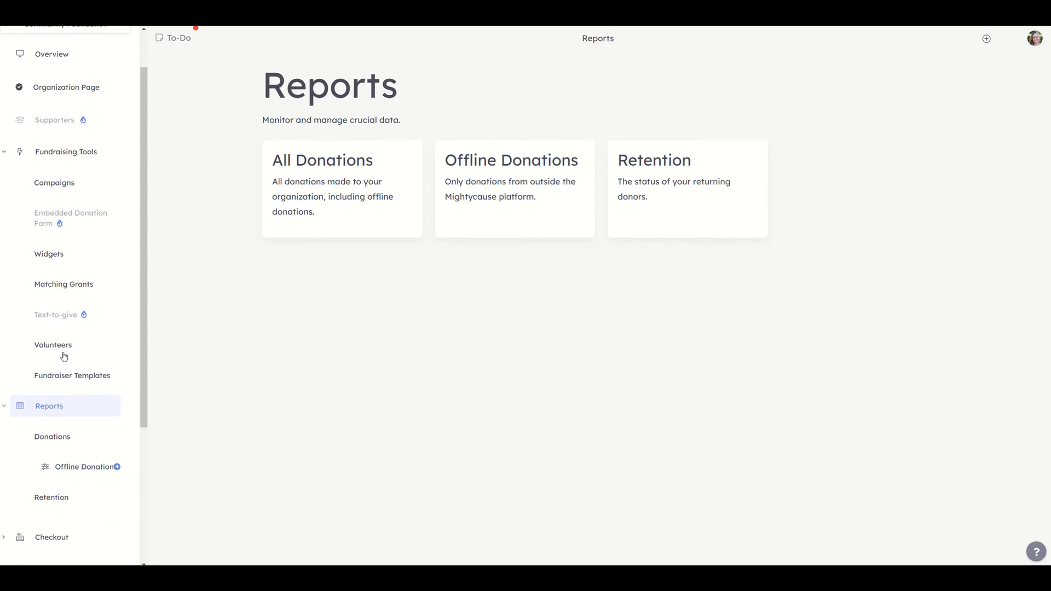
click(70, 488)
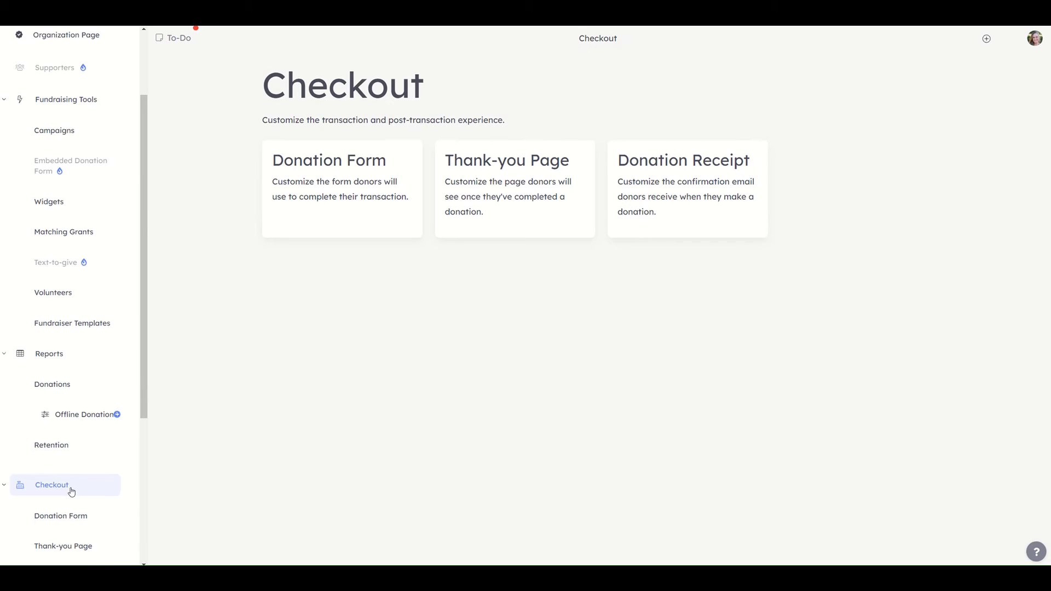
scroll(63, 488, down, 4)
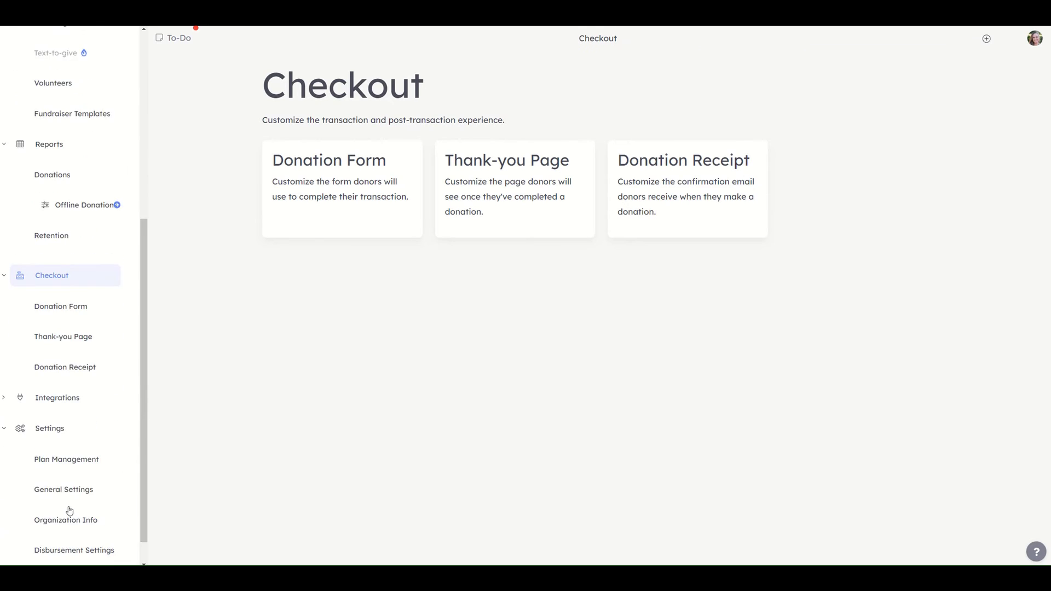
click(64, 432)
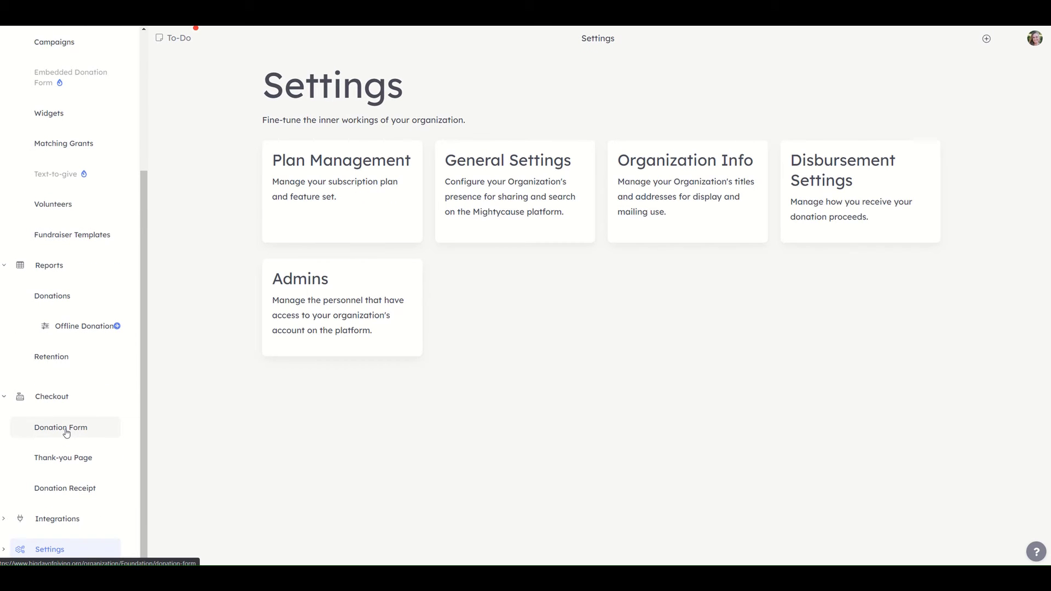